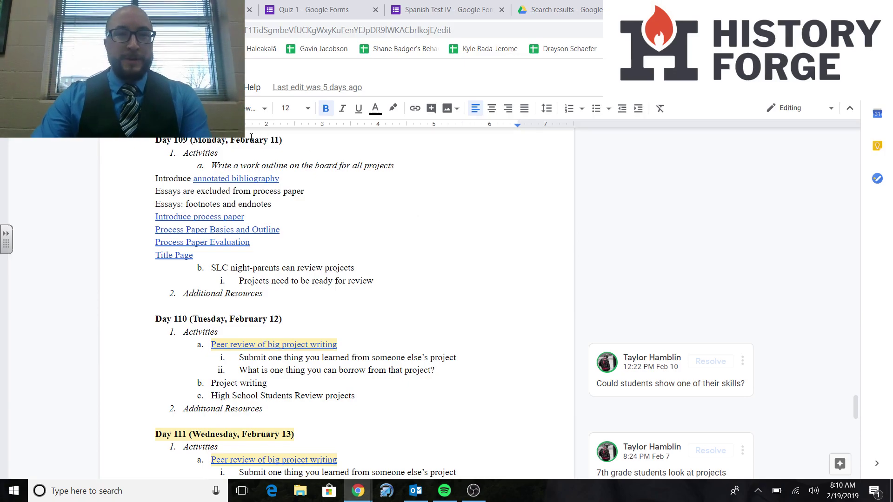
# Follow the 'annotated bibliography' link in the Day 109 notes into a new tab.
pyautogui.click(298, 142)
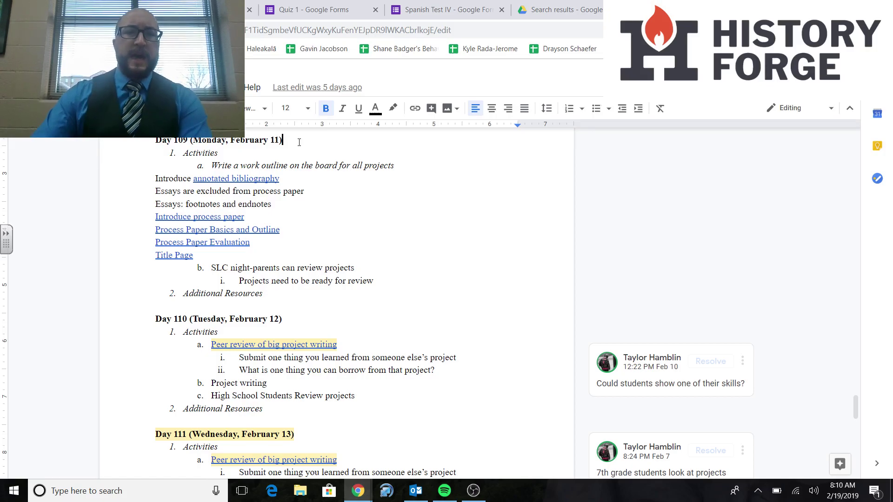
pyautogui.moveTo(293, 179); pyautogui.dragTo(177, 179)
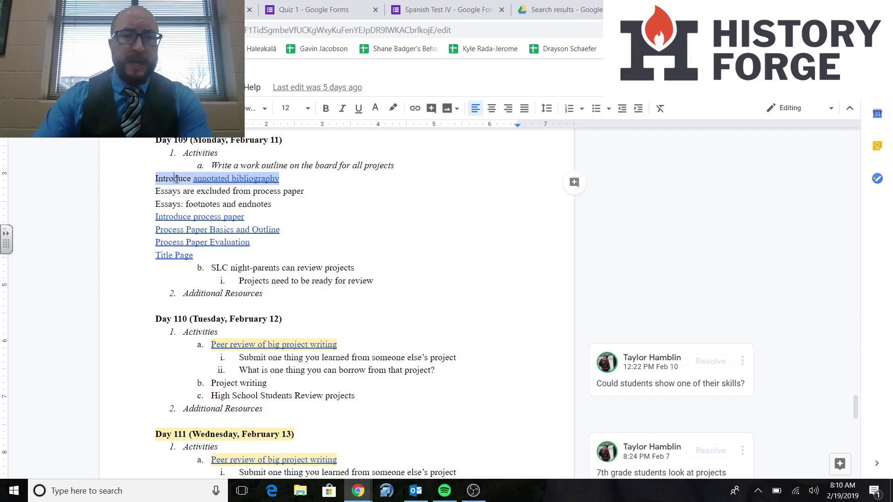
pyautogui.click(175, 179)
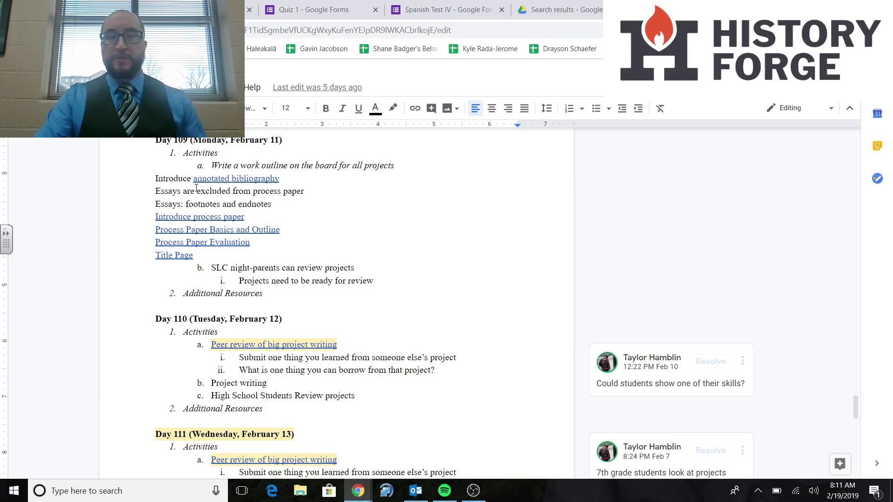
pyautogui.click(226, 179)
pyautogui.click(235, 202)
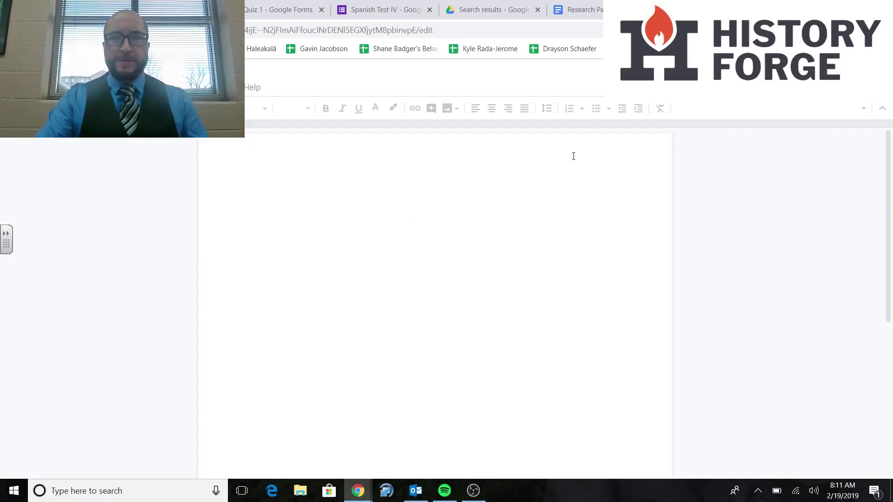
# Scroll through the Citing Your Sources guide, then return to the lesson-plan tab.
pyautogui.scroll(-2, 434, 186)
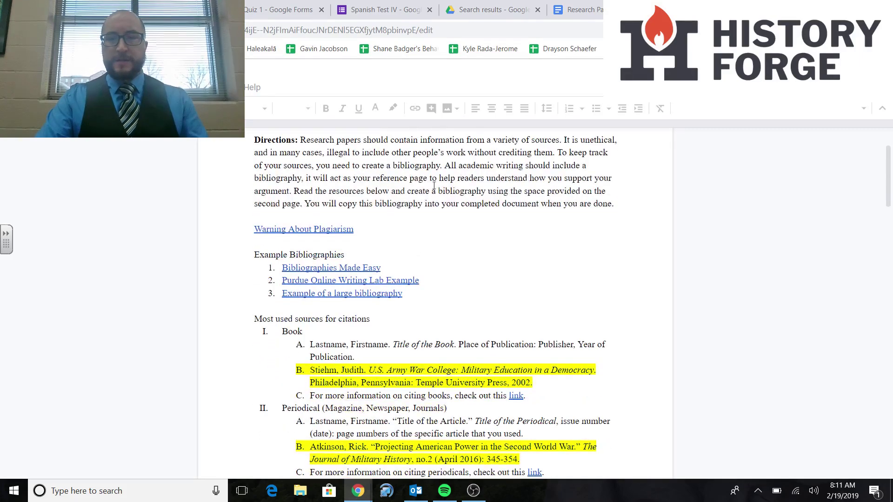
pyautogui.scroll(-1, 434, 185)
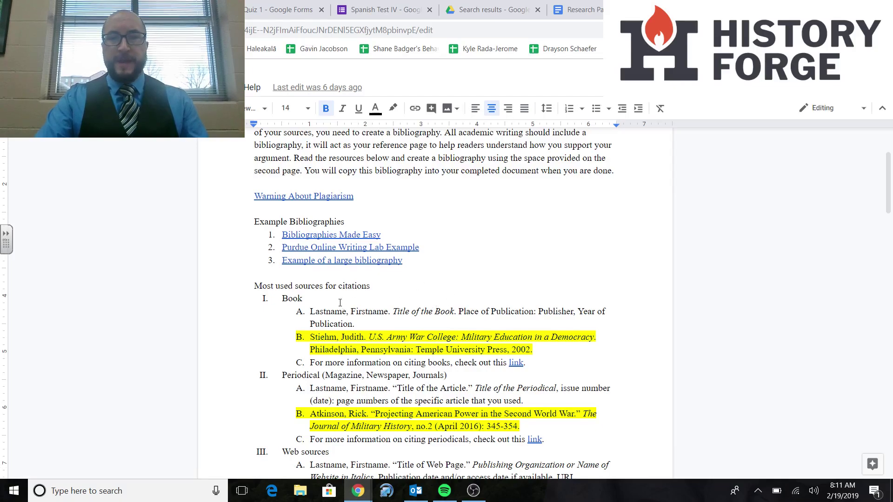
pyautogui.scroll(-3, 372, 246)
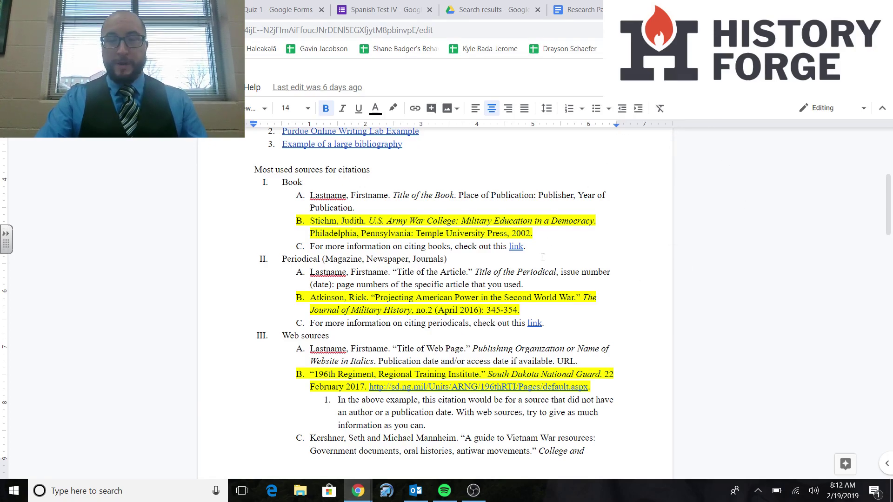
pyautogui.scroll(-5, 543, 257)
pyautogui.scroll(10, 543, 257)
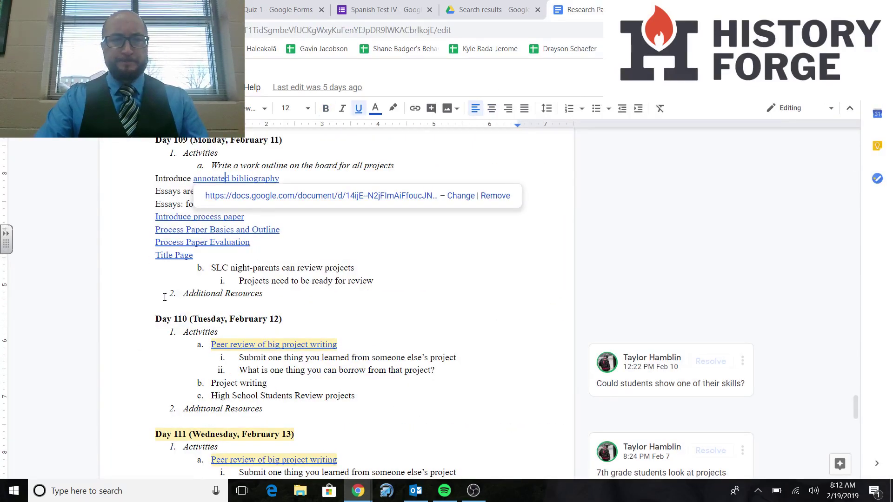
pyautogui.click(240, 281)
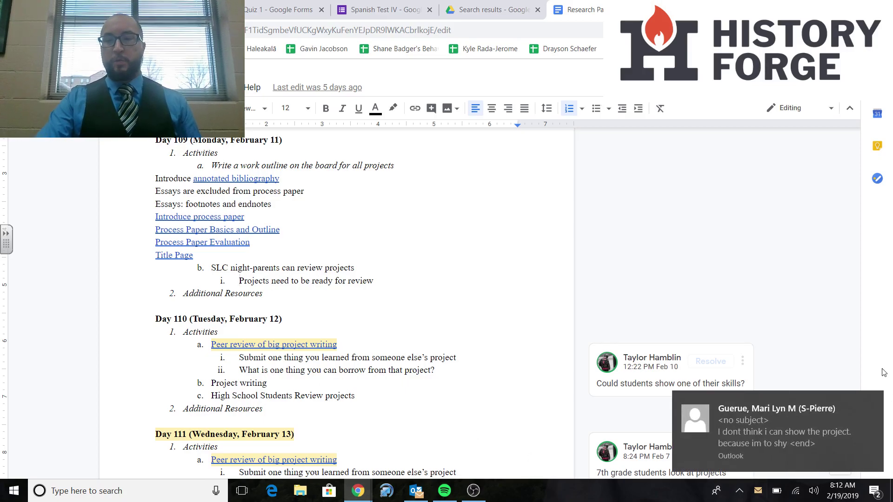
# Dismiss the Outlook email toast and open the 'Introduce process paper' link in a new tab.
pyautogui.click(871, 401)
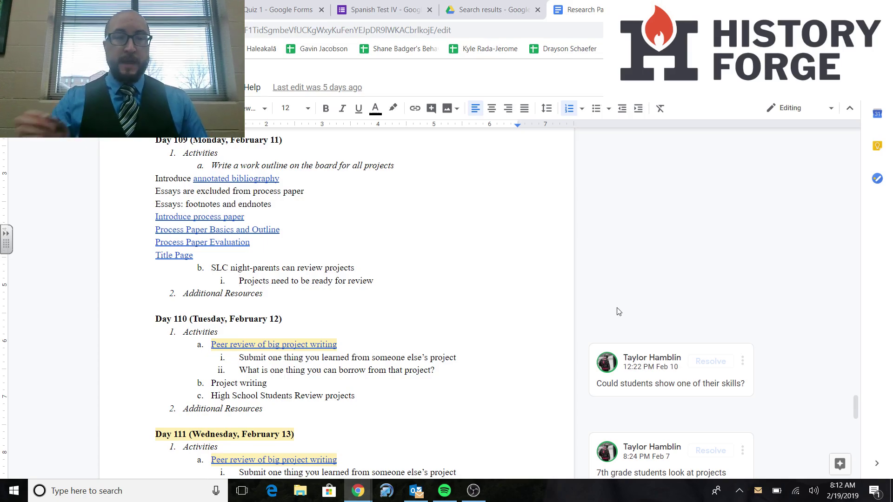
pyautogui.click(239, 281)
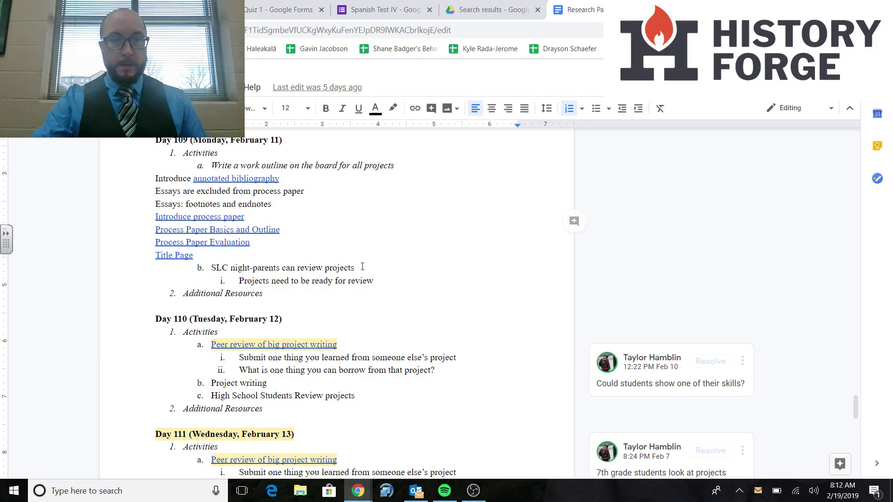
pyautogui.click(240, 217)
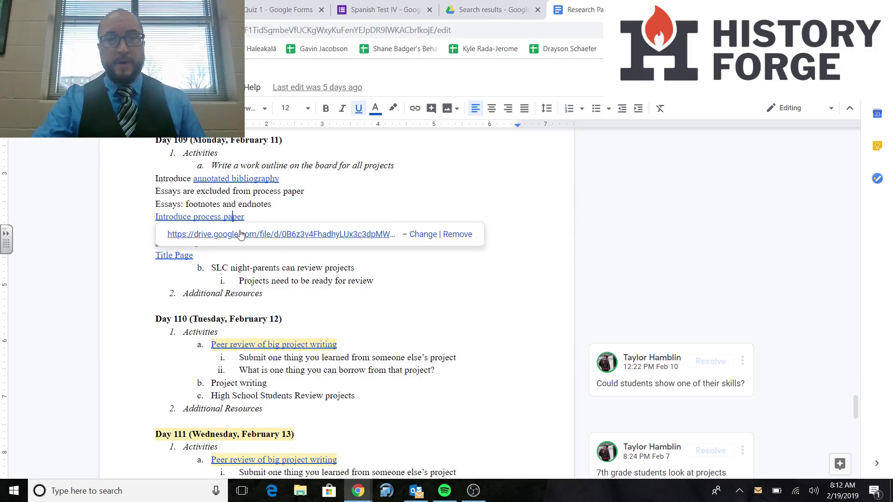
pyautogui.click(239, 234)
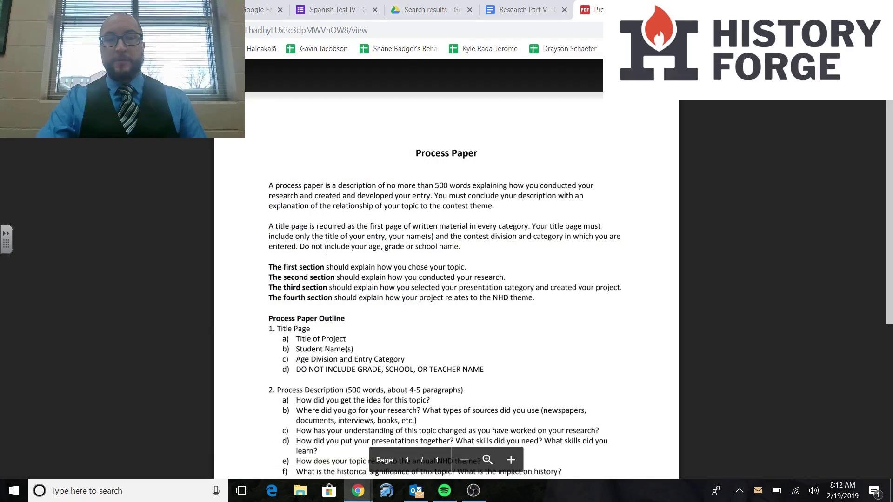
# Scroll the Process Paper PDF, highlight questions a–f, and switch back to the lesson plan.
pyautogui.scroll(-2, 332, 240)
pyautogui.scroll(-1, 332, 241)
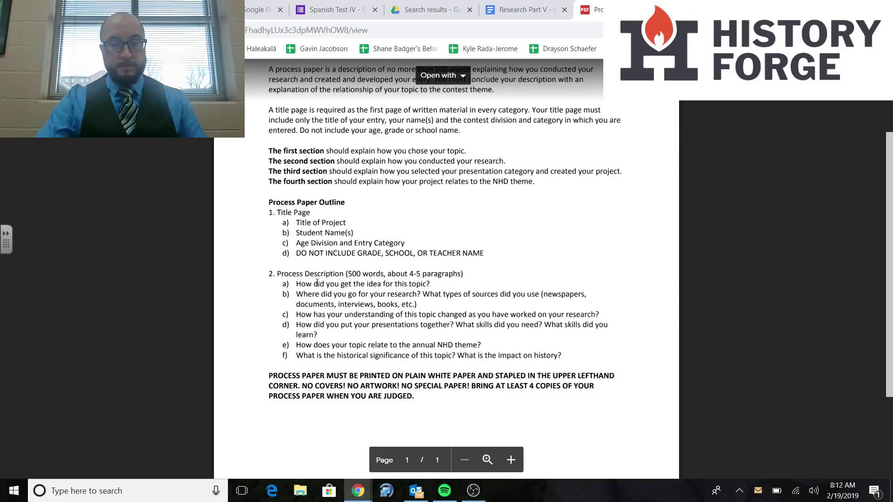
pyautogui.moveTo(316, 284); pyautogui.dragTo(547, 353)
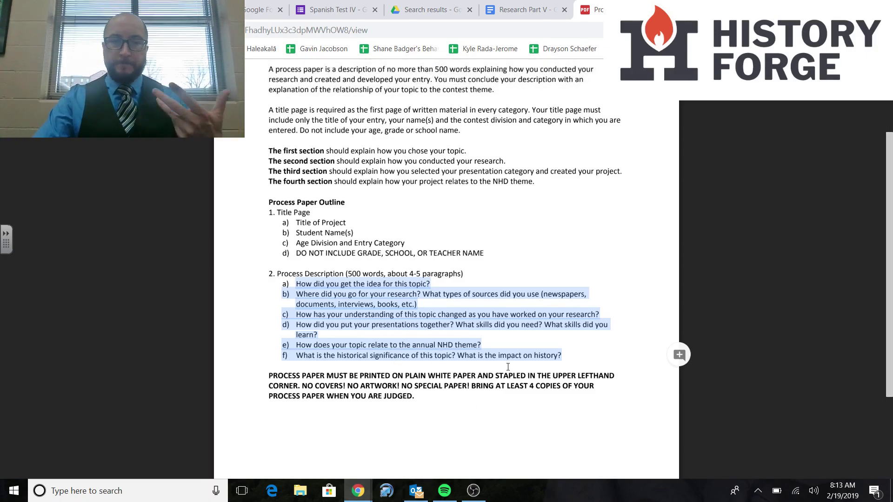
pyautogui.scroll(-2, 516, 358)
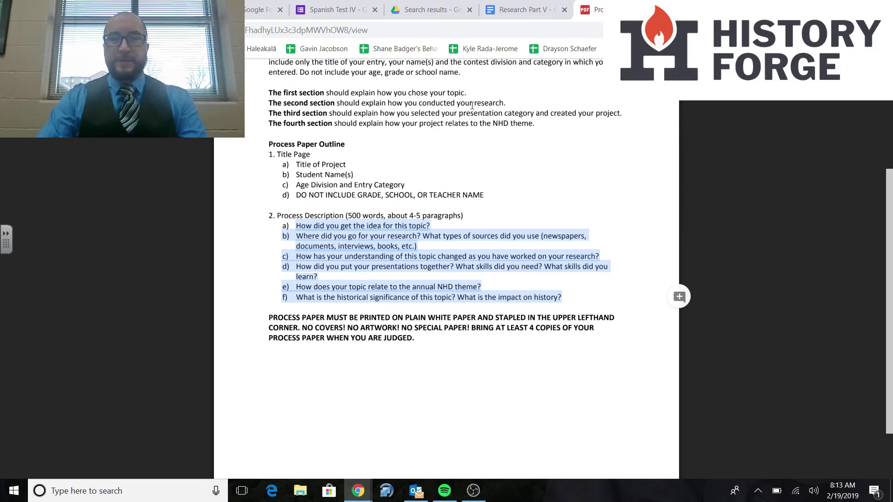
pyautogui.hotkey('ctrl', 'shift', 'Tab')
# Open the contest rule book from the Day 109 Title Page link.
pyautogui.click(211, 203)
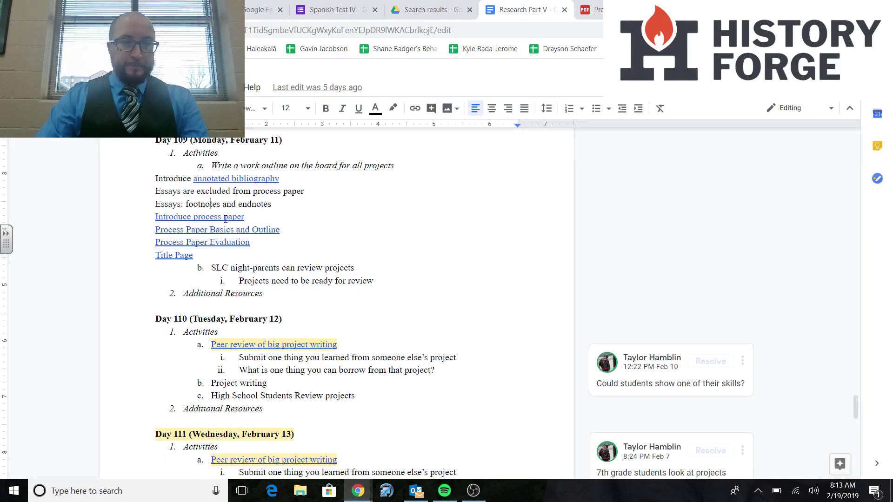
pyautogui.click(185, 255)
pyautogui.click(210, 274)
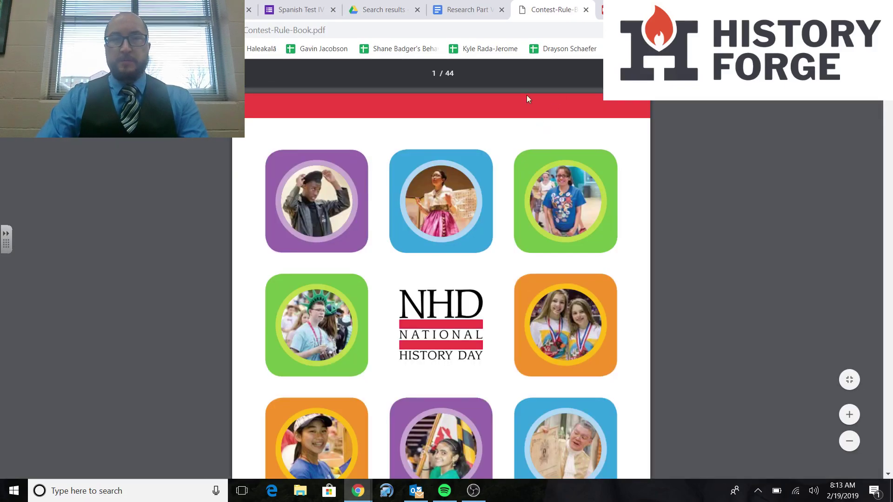
pyautogui.hotkey('ctrl', 'shift', 'Tab')
pyautogui.click(225, 293)
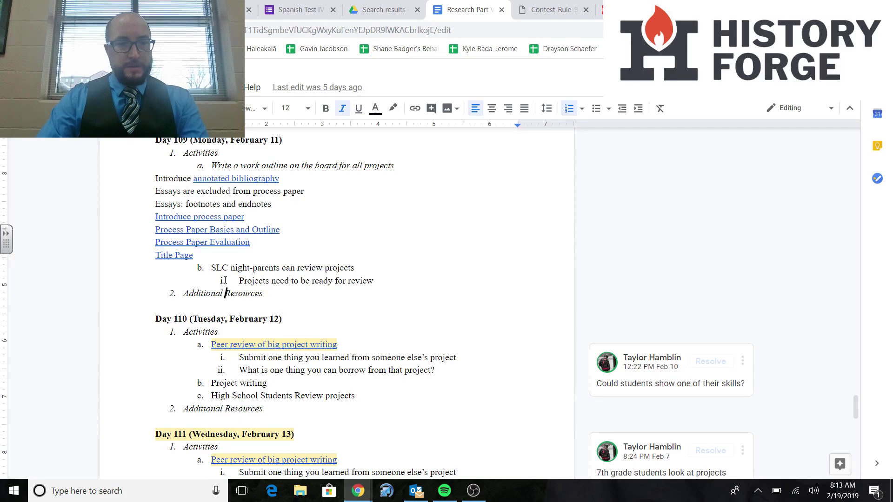
pyautogui.click(532, 4)
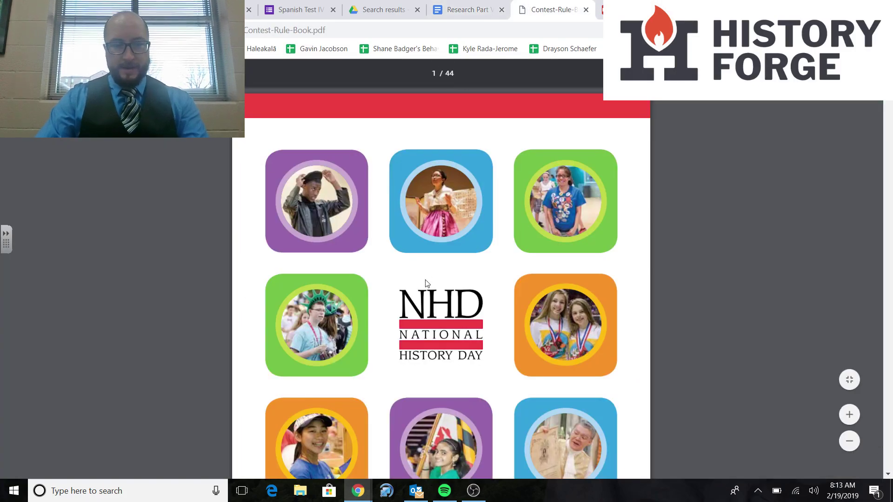
# Search the rule book for 'title page' to reach the Rule 14 Title Page section.
pyautogui.hotkey('ctrl', 'f')
pyautogui.write('titl')
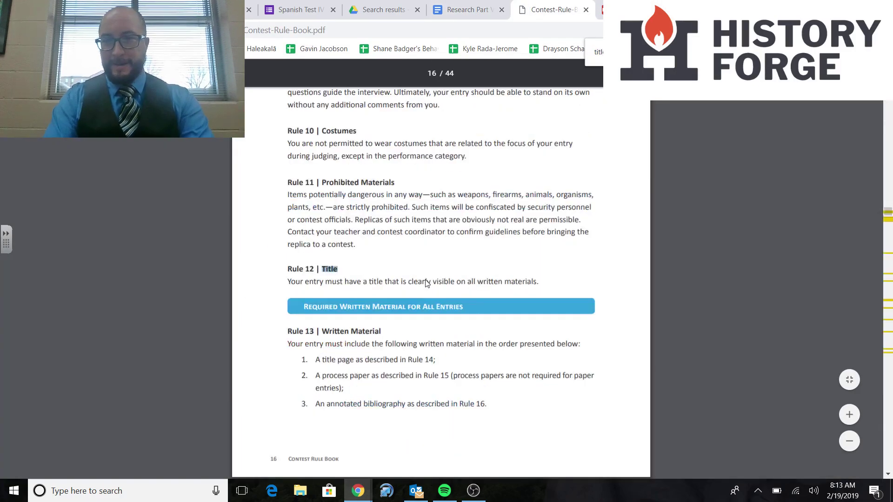
pyautogui.write('e page')
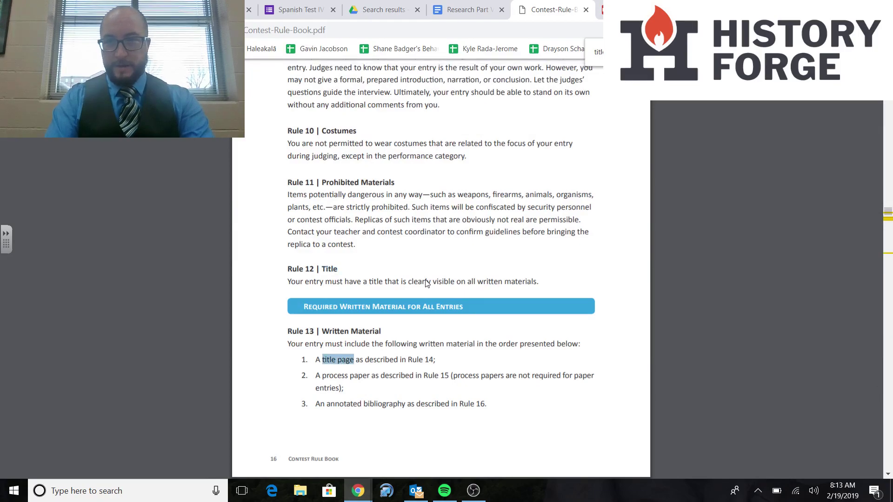
pyautogui.press('Return')
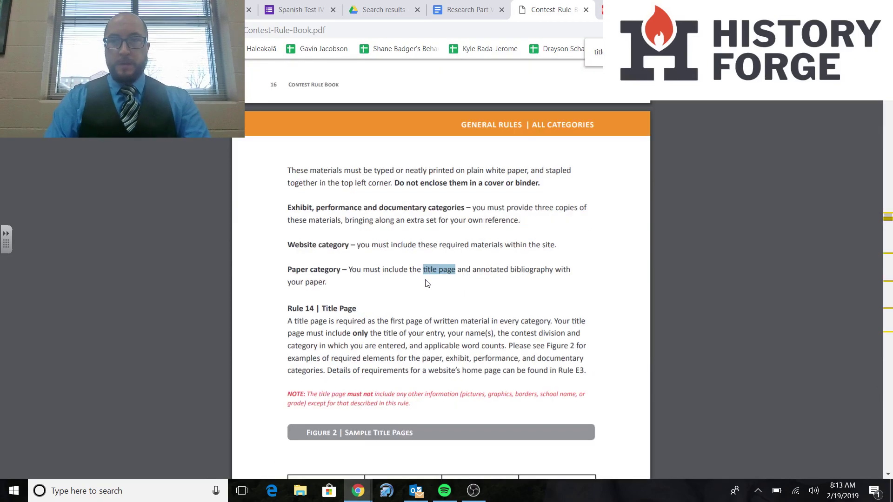
pyautogui.press('Return')
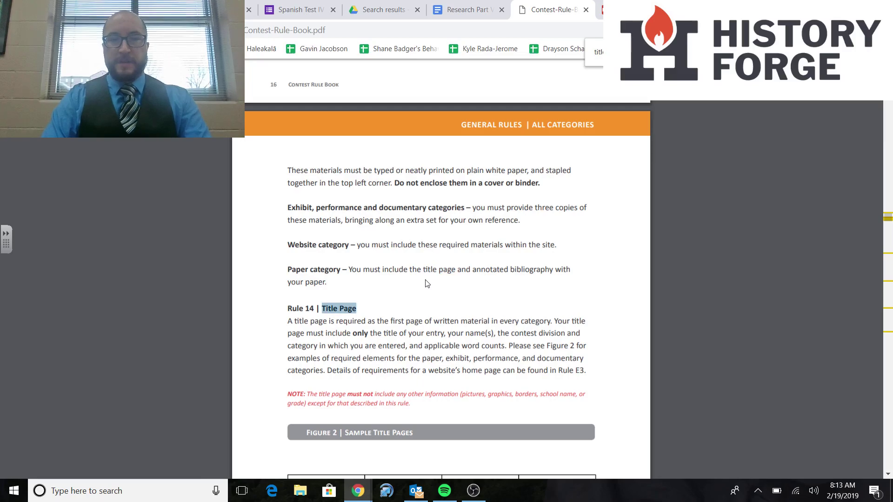
pyautogui.scroll(-1, 425, 298)
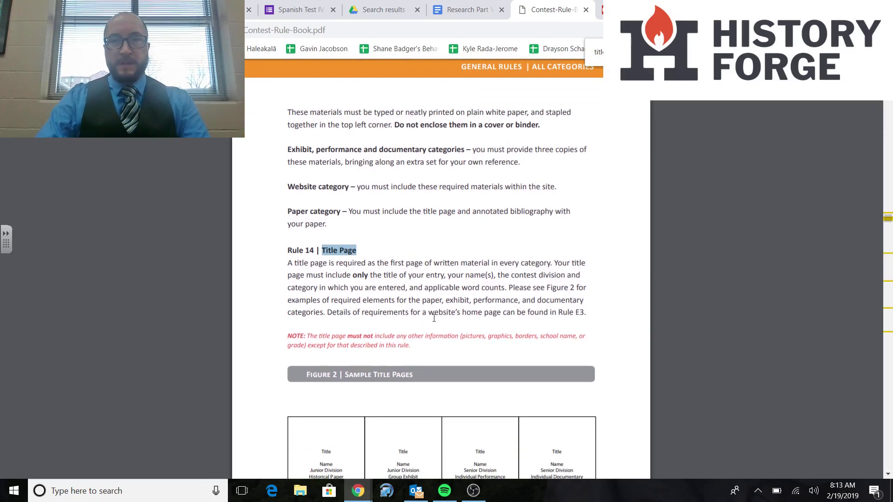
pyautogui.scroll(2, 421, 325)
pyautogui.click(418, 312)
pyautogui.scroll(-6, 418, 312)
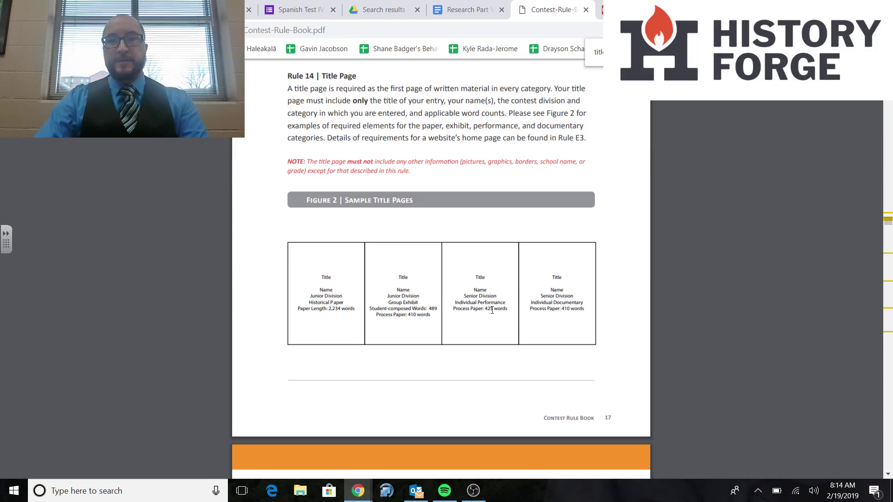
# Highlight 'Individual Performance' and the 2,234-word length on the sample title pages, then return to the lesson plan.
pyautogui.moveTo(506, 303); pyautogui.dragTo(455, 300)
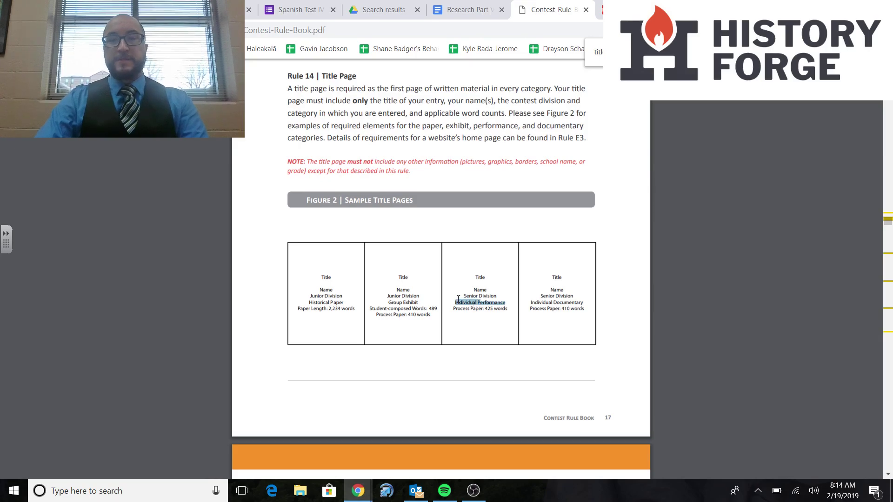
pyautogui.click(454, 300)
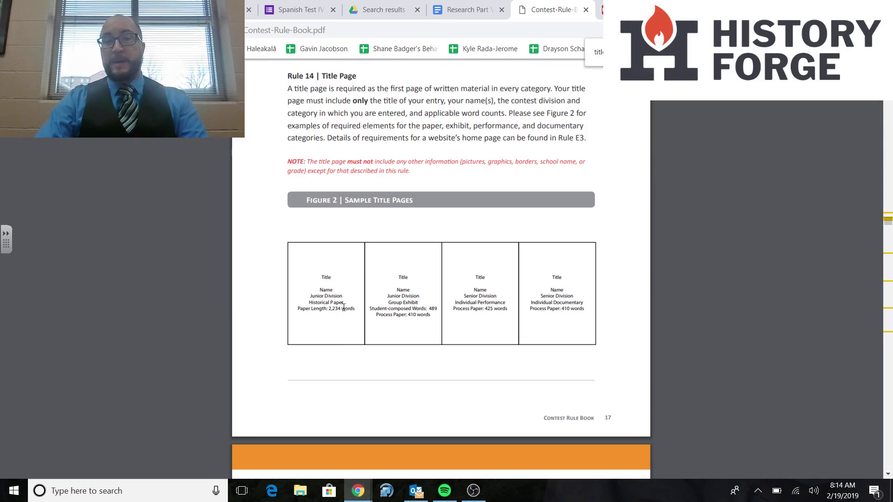
pyautogui.moveTo(328, 308); pyautogui.dragTo(358, 310)
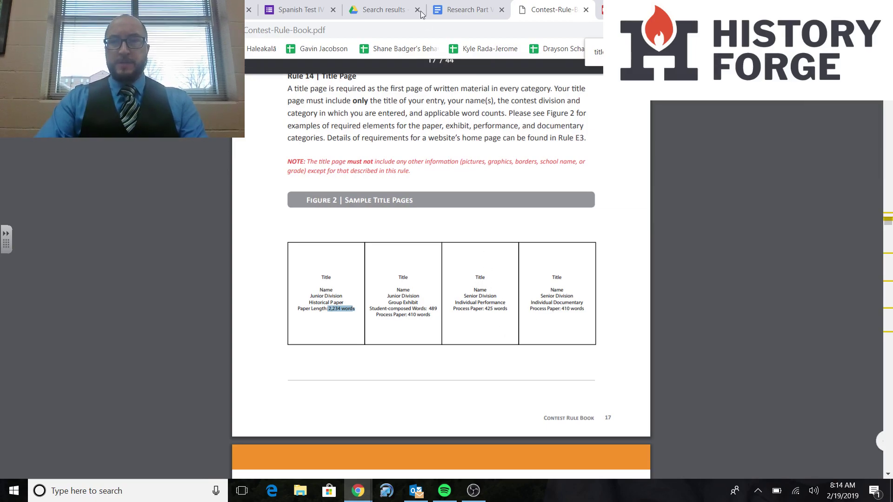
pyautogui.click(460, 4)
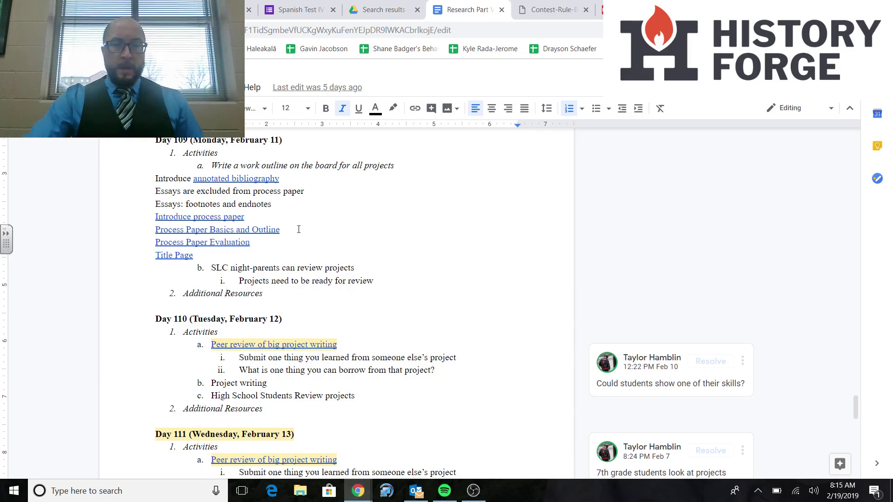
pyautogui.scroll(-3, 300, 228)
pyautogui.scroll(-1, 300, 228)
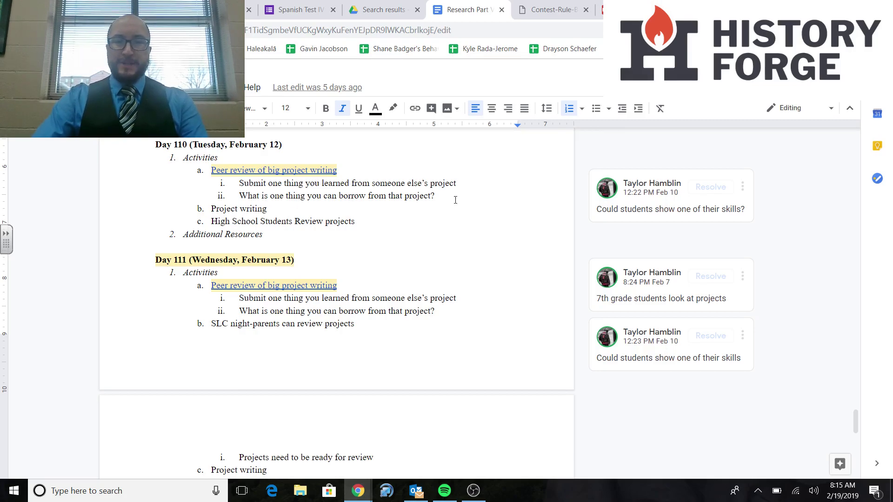
pyautogui.moveTo(455, 200); pyautogui.dragTo(212, 170)
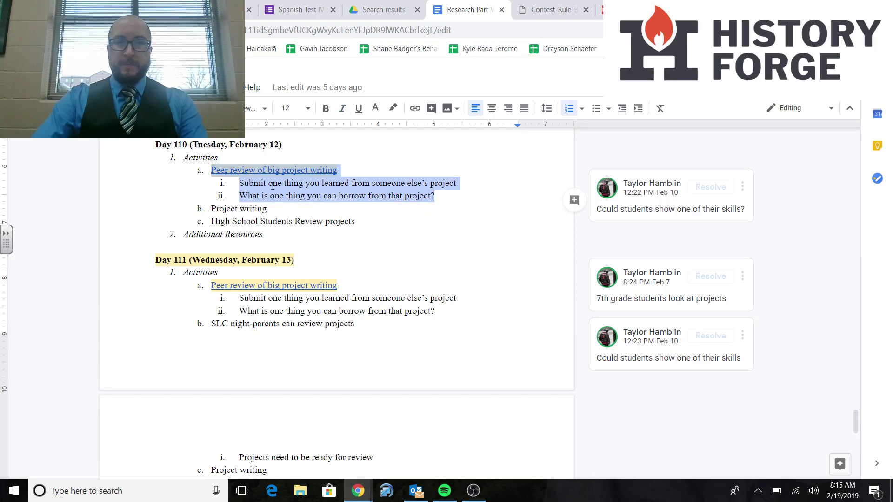
pyautogui.click(284, 184)
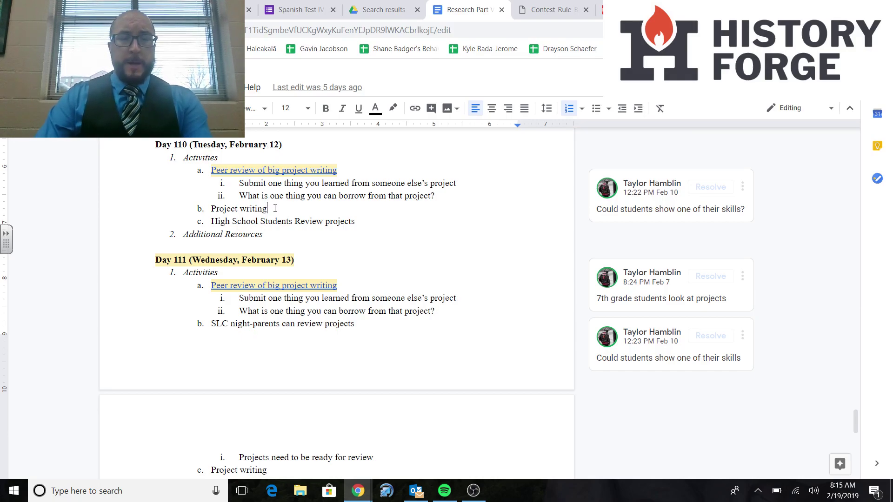
pyautogui.moveTo(285, 210); pyautogui.dragTo(213, 210)
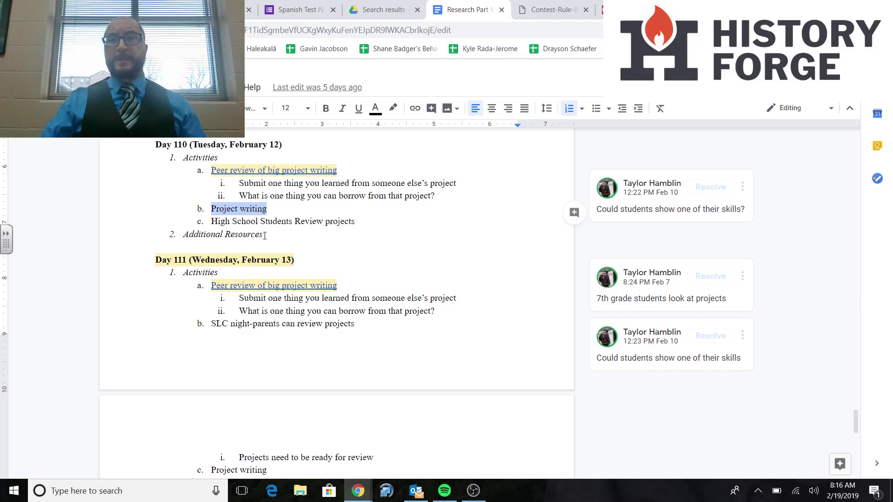
pyautogui.click(263, 221)
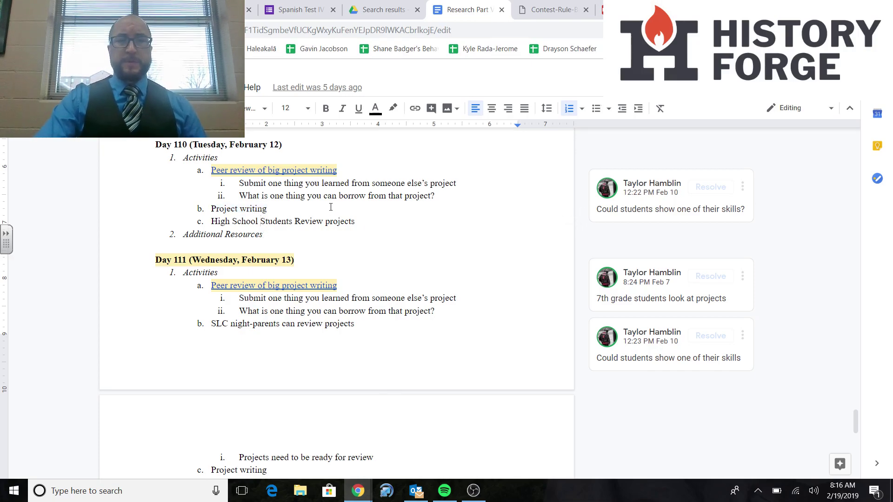
pyautogui.scroll(-3, 330, 207)
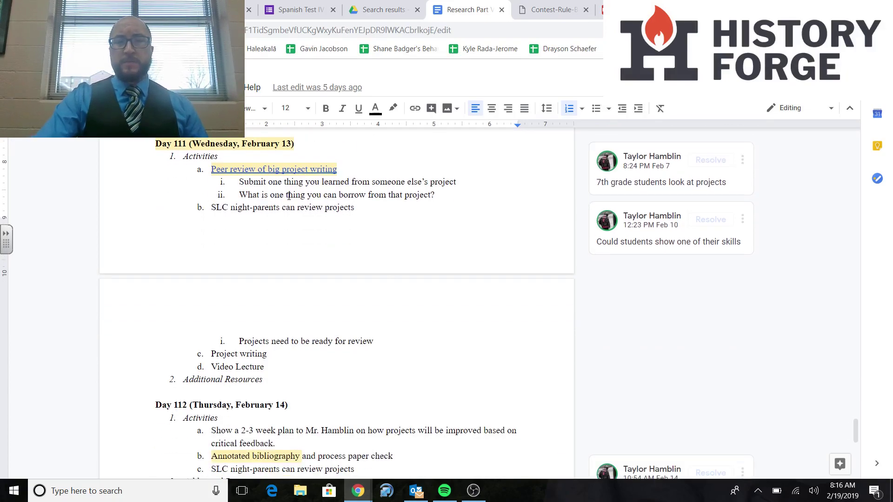
pyautogui.scroll(-2, 310, 223)
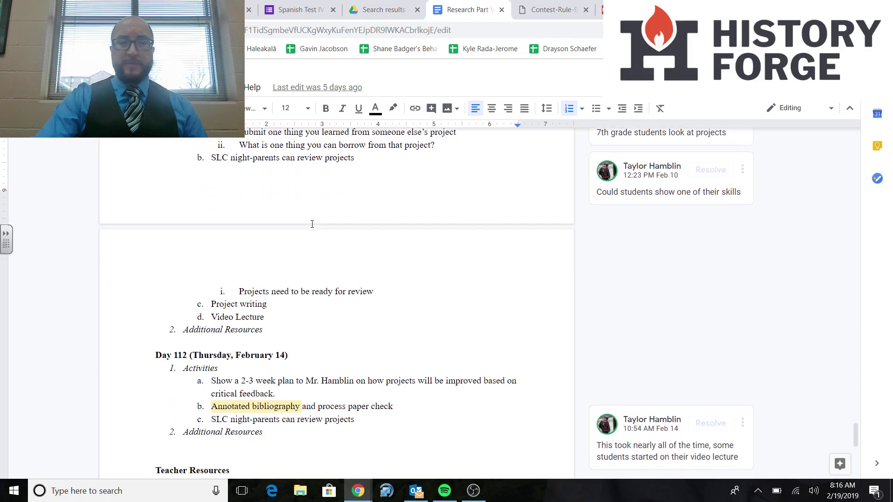
pyautogui.scroll(2, 313, 224)
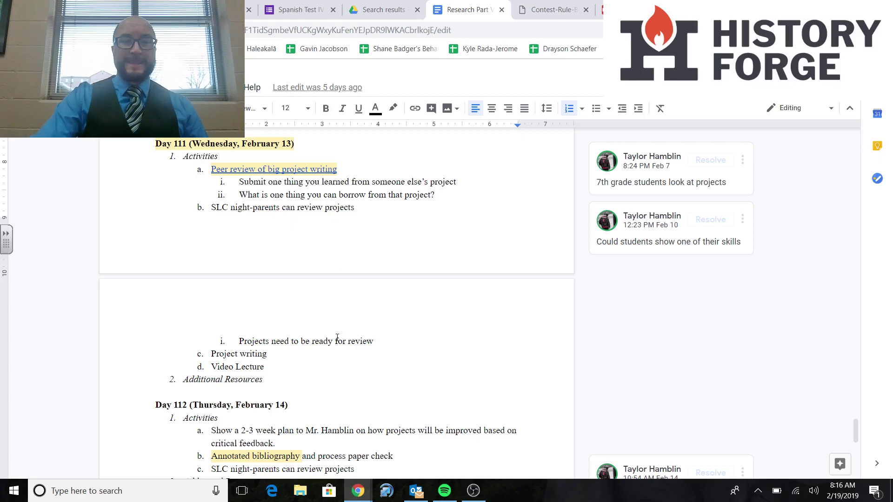
pyautogui.moveTo(282, 358); pyautogui.dragTo(199, 358)
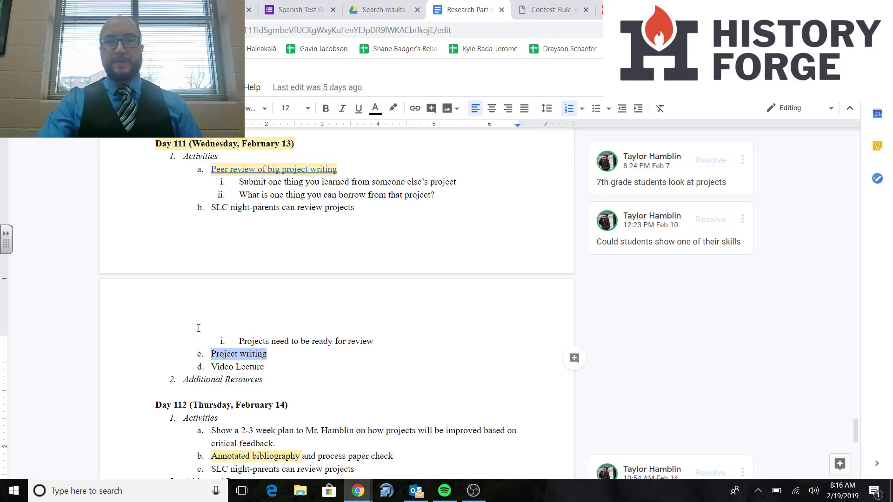
pyautogui.click(228, 372)
pyautogui.moveTo(265, 367); pyautogui.dragTo(211, 368)
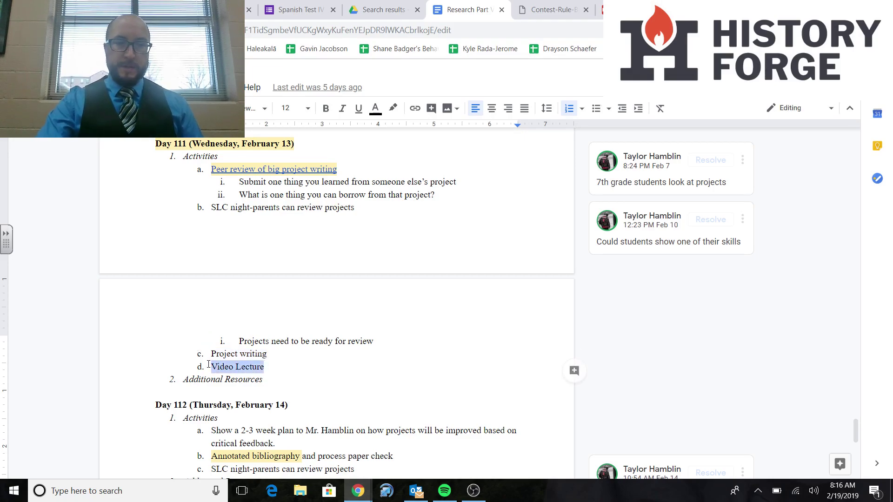
pyautogui.scroll(-1, 235, 372)
pyautogui.scroll(-2, 235, 353)
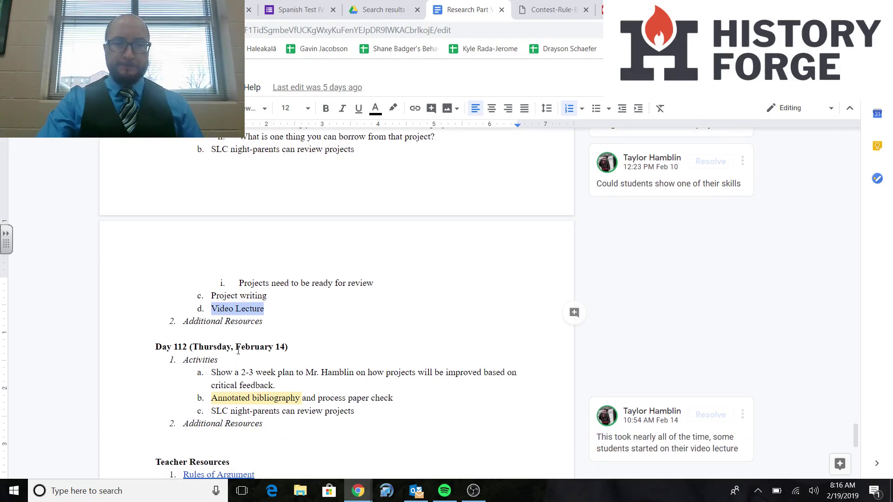
# Append ': War of 1812' after 'Video Lecture' in the Day 111 activities.
pyautogui.click(265, 309)
pyautogui.write(':')
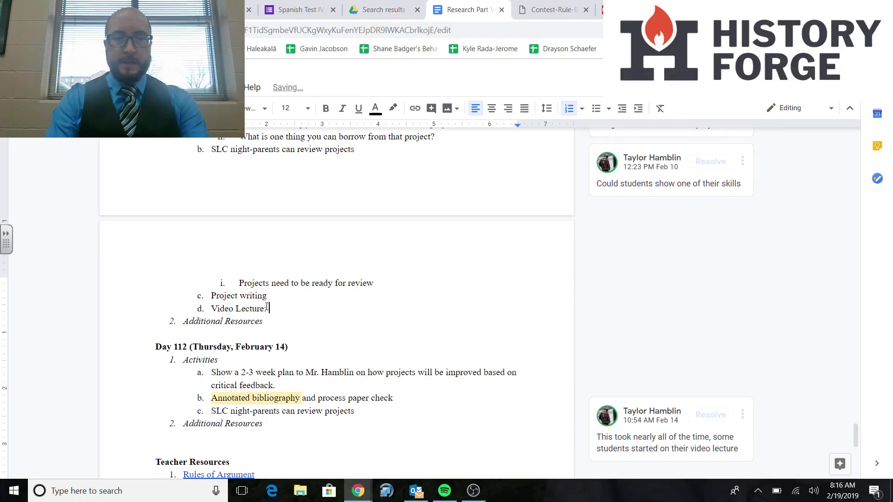
pyautogui.write(' War of 1812')
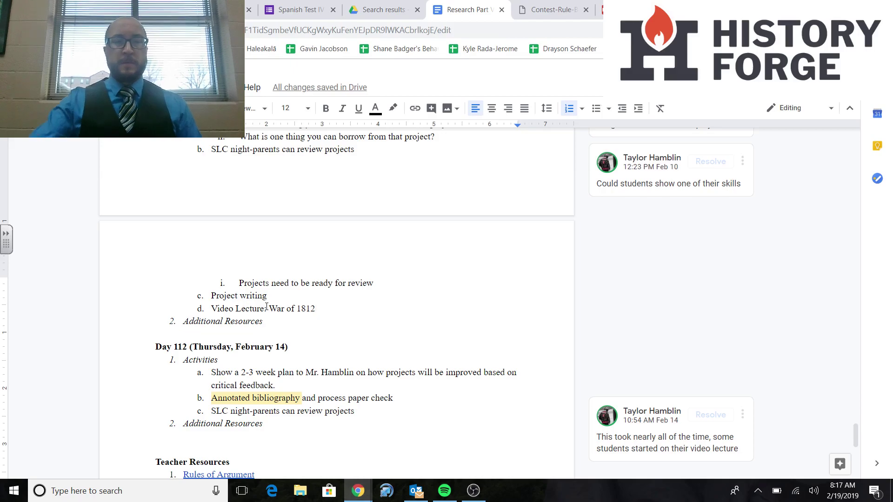
# Highlight '2-3 week plan' under Day 112, dismiss the overdue-task alert, and open the judging-info email.
pyautogui.scroll(-1, 267, 307)
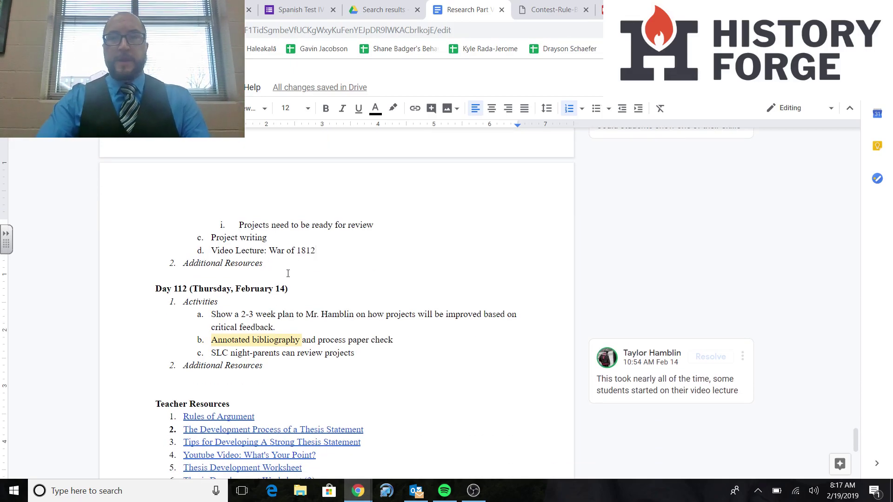
pyautogui.click(240, 314)
pyautogui.moveTo(240, 316); pyautogui.dragTo(298, 318)
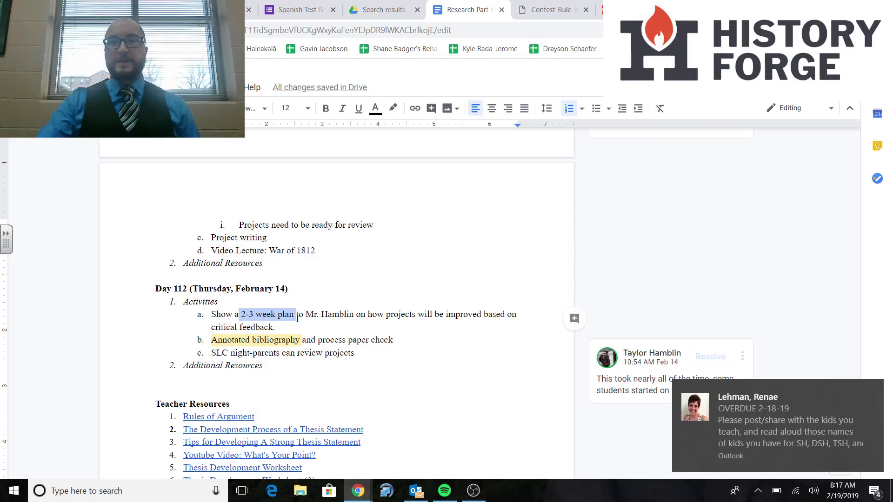
pyautogui.click(875, 392)
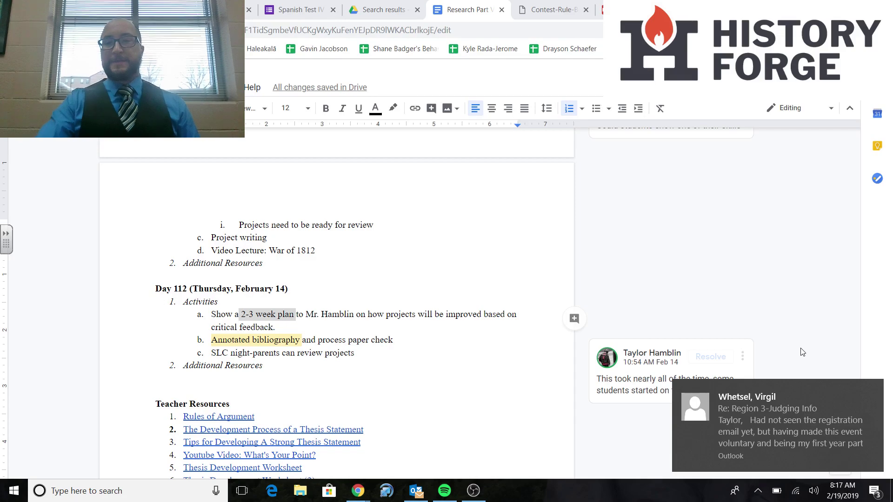
pyautogui.click(851, 388)
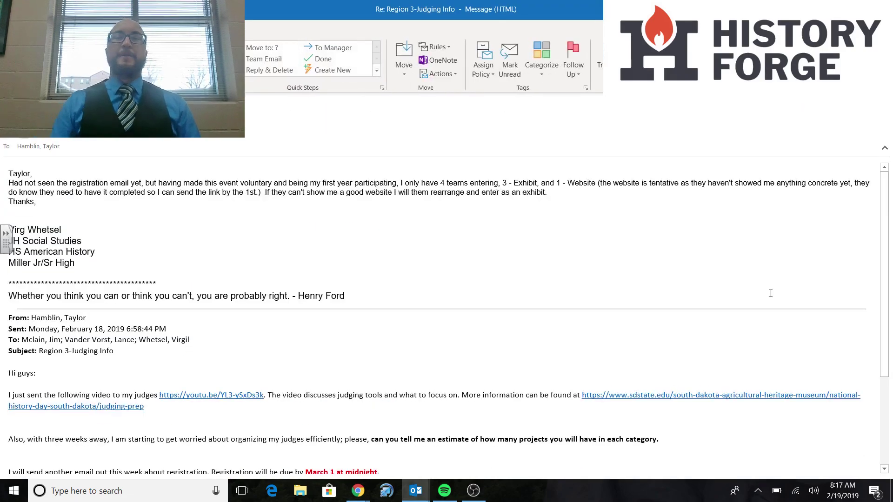
# Close the Re: Region 3-Judging Info email with Esc to get back to the lesson plan.
pyautogui.press('Escape')
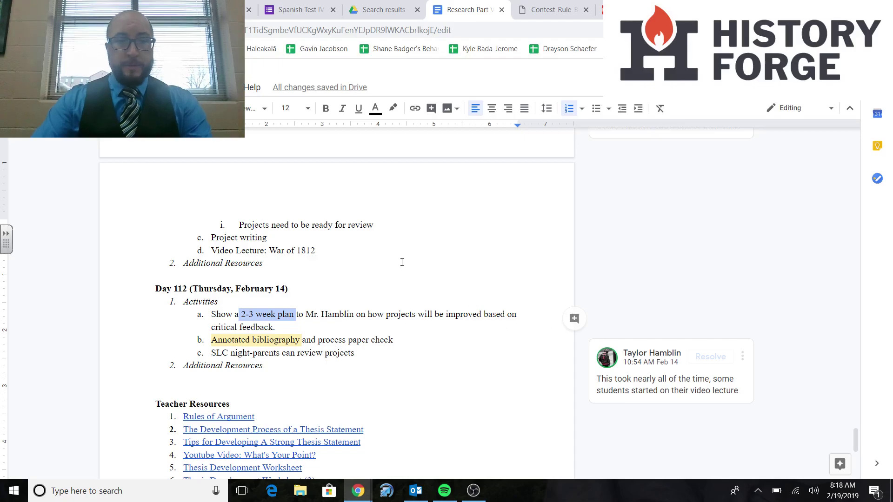
# Deselect the text, scroll through Teacher Resources, briefly show Outlook, then bring OBS Studio forward.
pyautogui.click(384, 314)
pyautogui.scroll(-1, 388, 314)
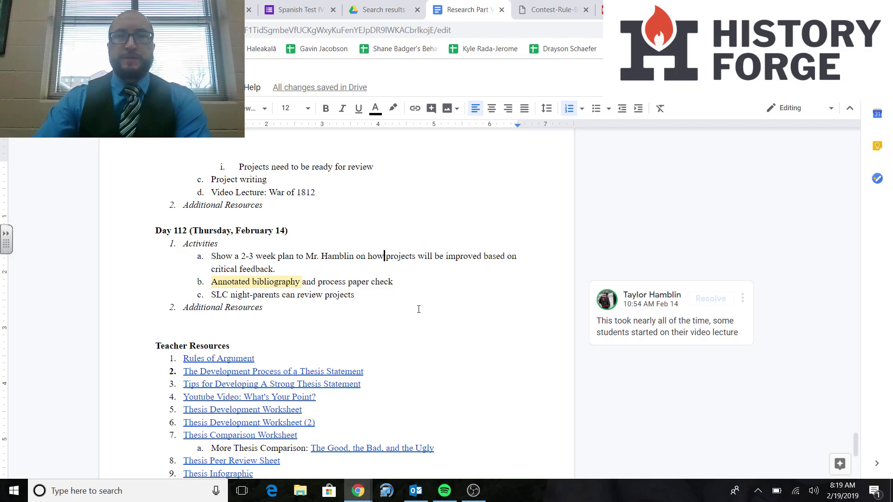
pyautogui.click(418, 484)
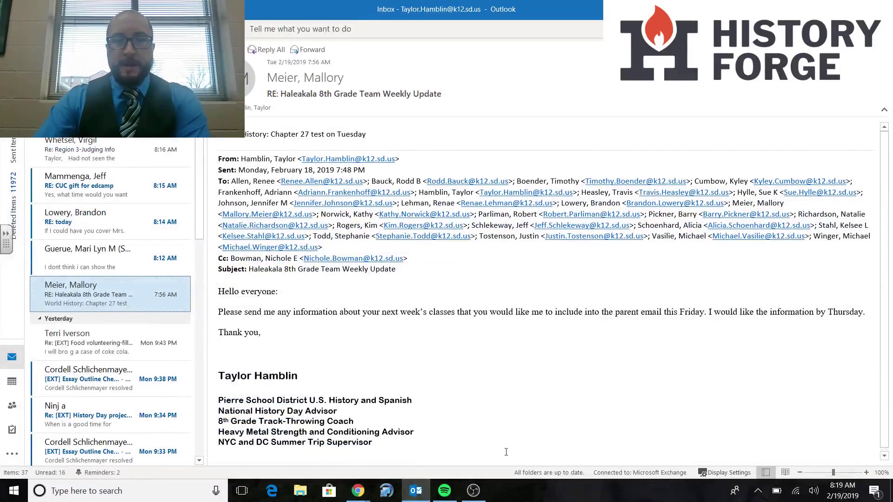
pyautogui.click(417, 484)
pyautogui.click(474, 491)
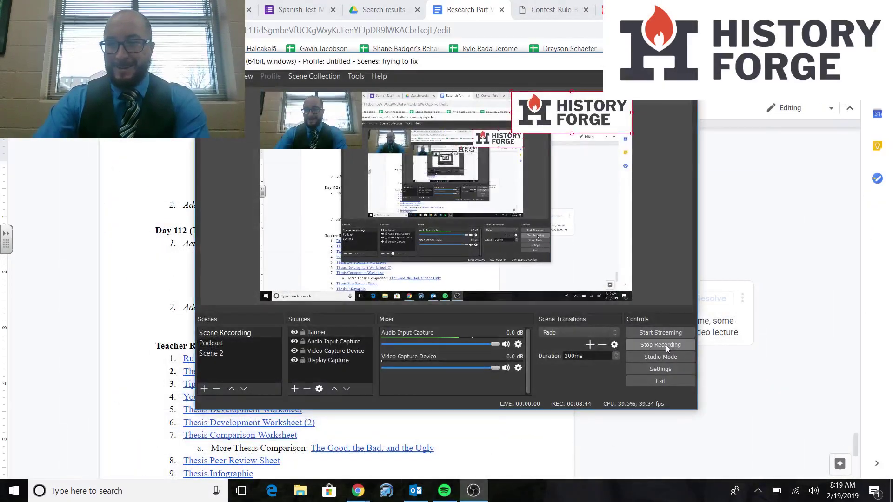